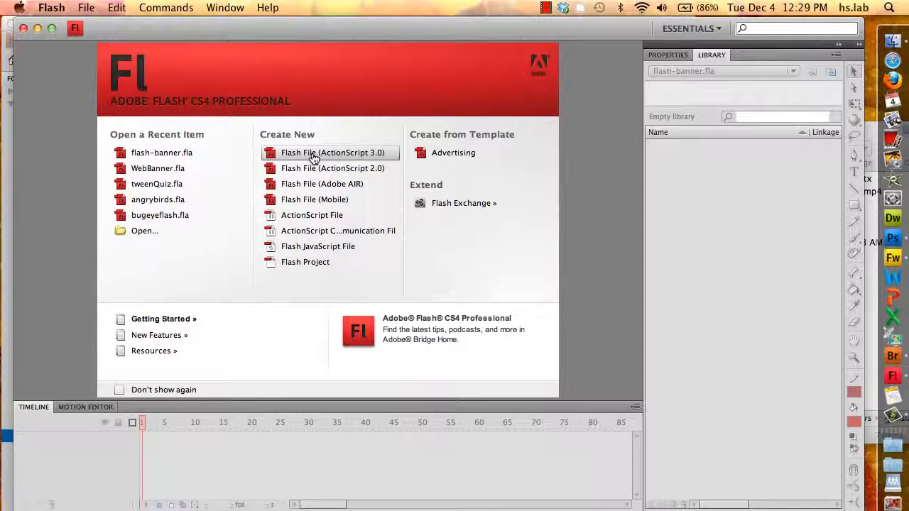
Create a new ActionScript 3.0 Flash file and set its stage dimensions to 900 x 200 px.
{"action": "left_click", "coordinate": [313, 158]}
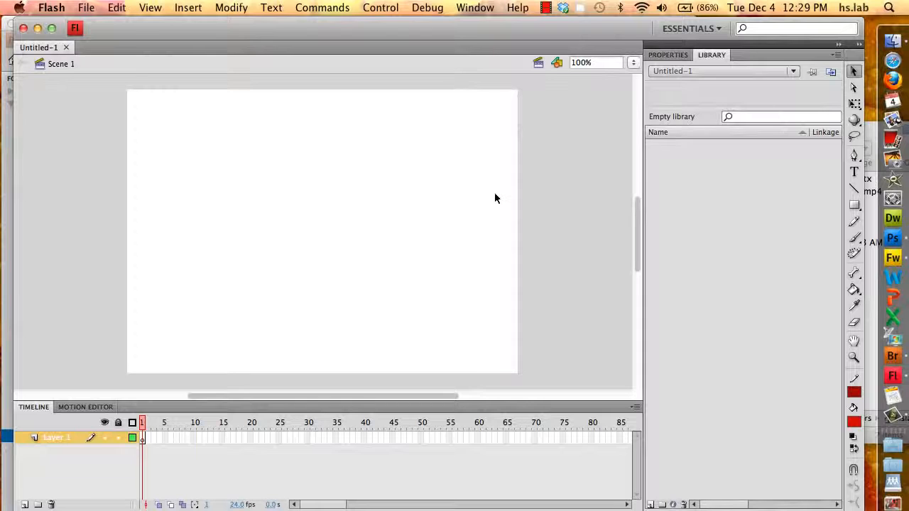
{"action": "left_click", "coordinate": [661, 57]}
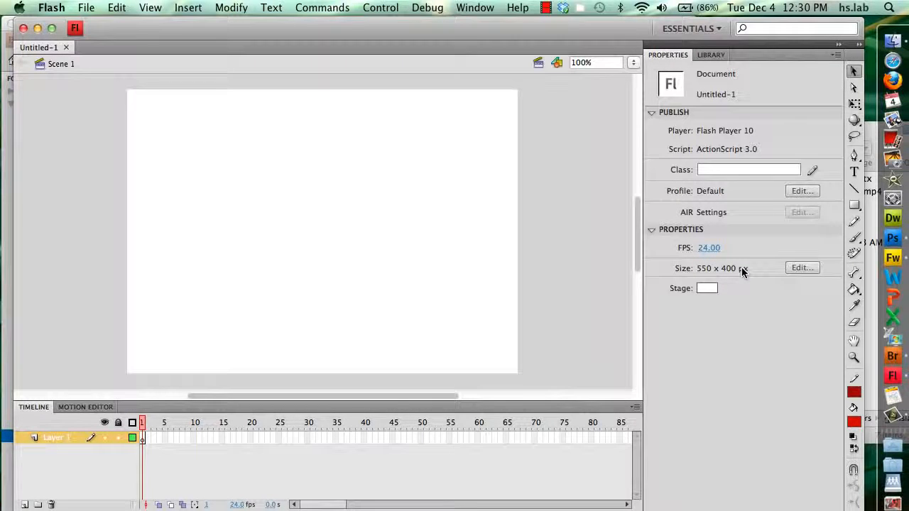
{"action": "left_click", "coordinate": [800, 268]}
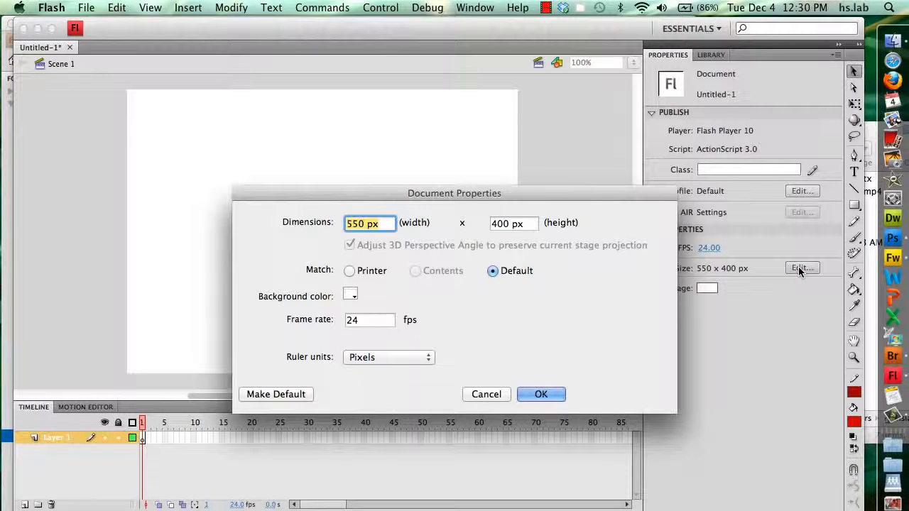
{"action": "type", "text": "900"}
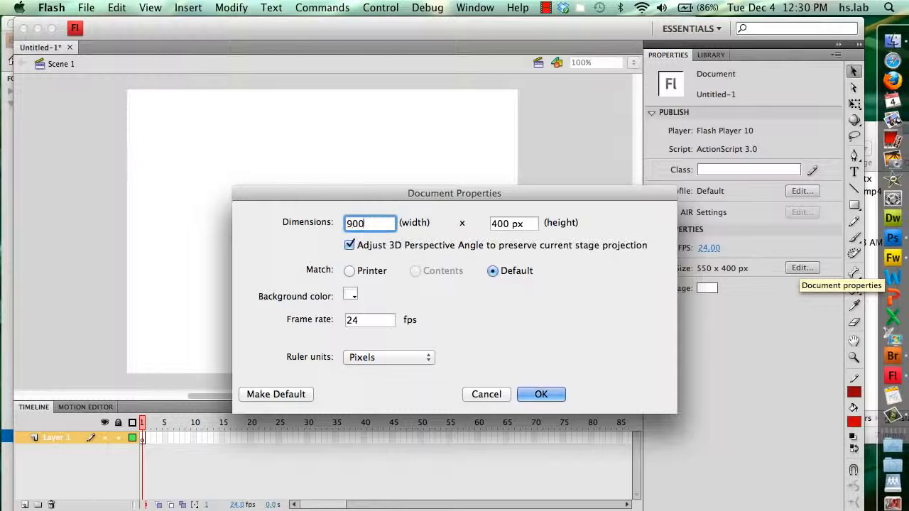
{"action": "key", "text": "Tab"}
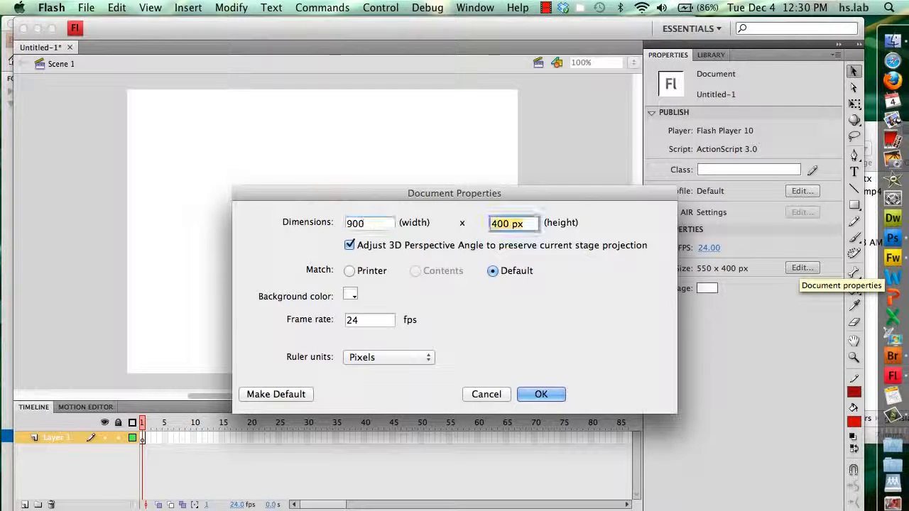
{"action": "type", "text": "200"}
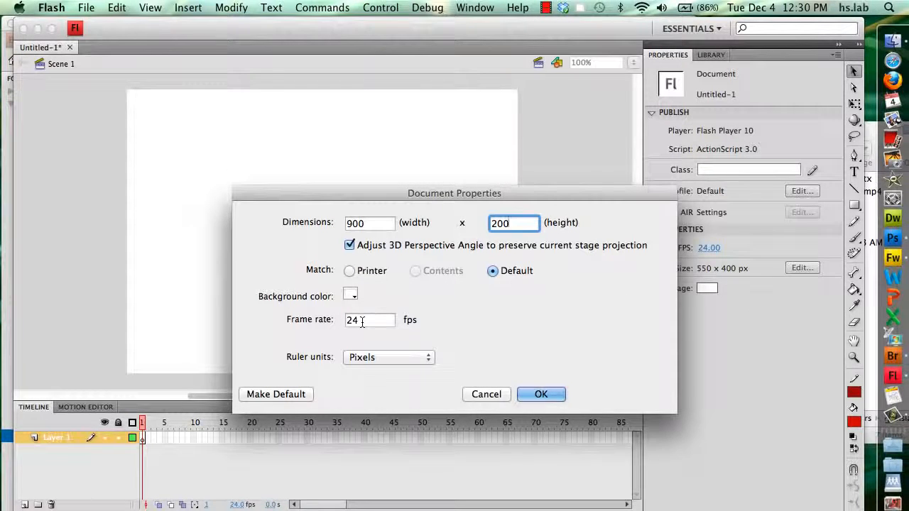
{"action": "left_click", "coordinate": [534, 397]}
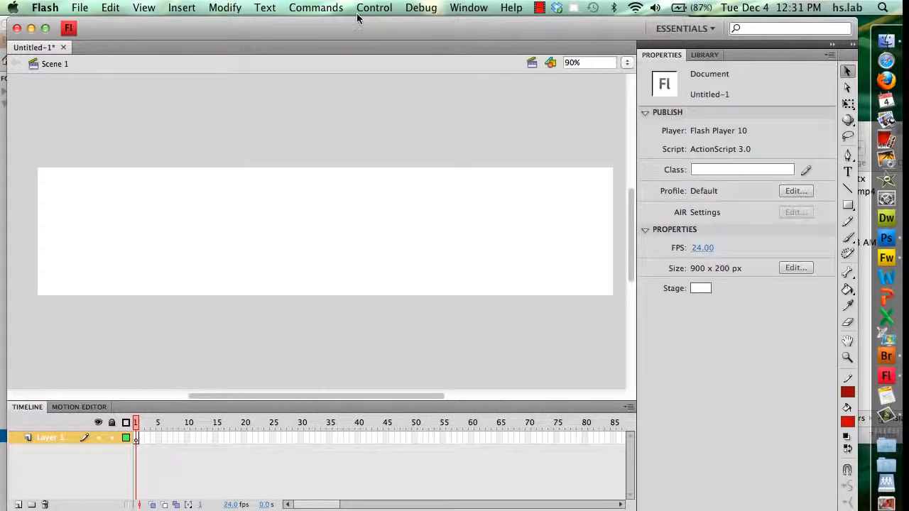
Import bannerImage.jpg from the FlashBanner folder onto the stage.
{"action": "left_click", "coordinate": [80, 9]}
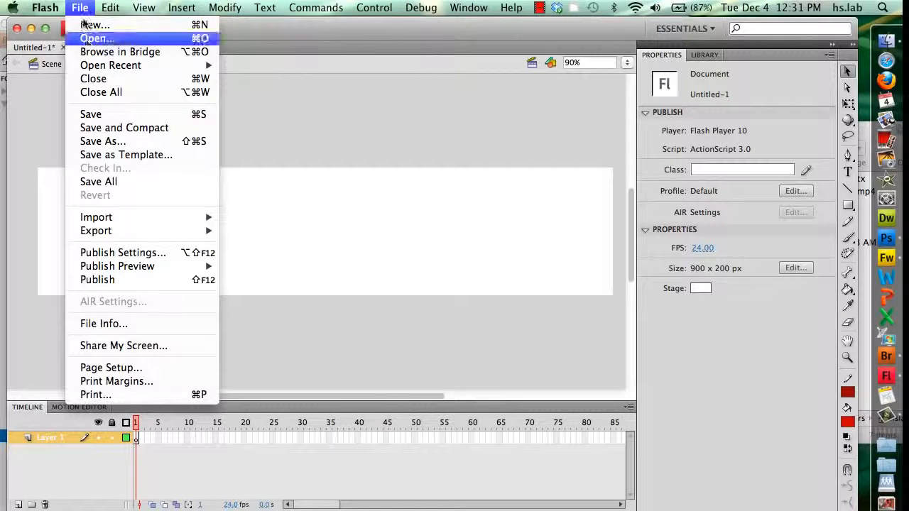
{"action": "mouse_move", "coordinate": [99, 218]}
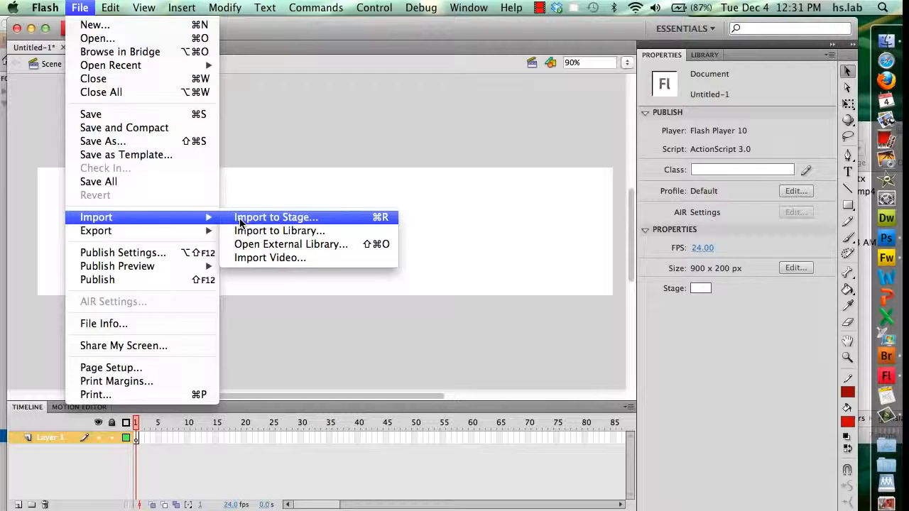
{"action": "left_click", "coordinate": [239, 220]}
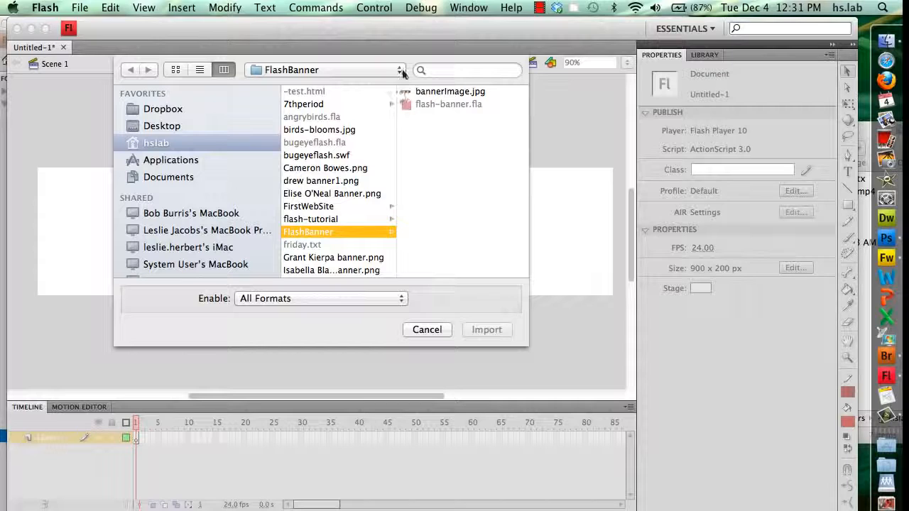
{"action": "left_click", "coordinate": [431, 91]}
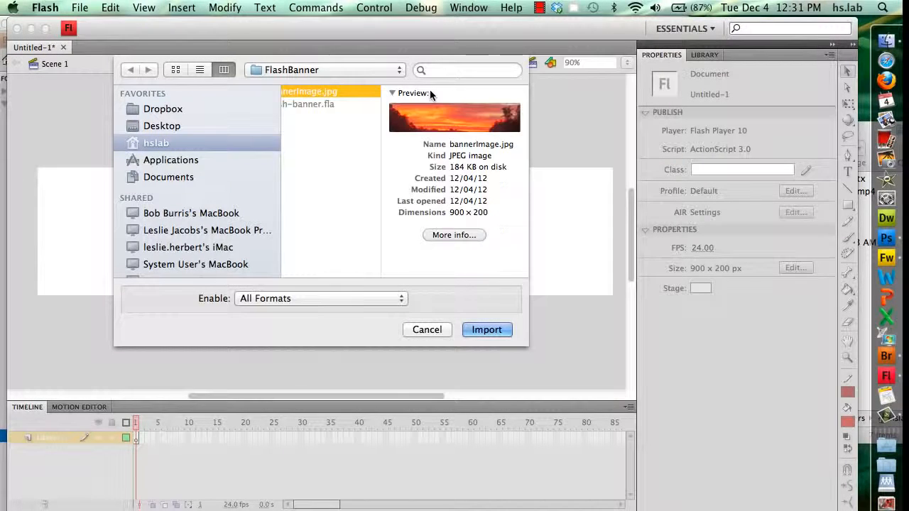
{"action": "left_click", "coordinate": [478, 329]}
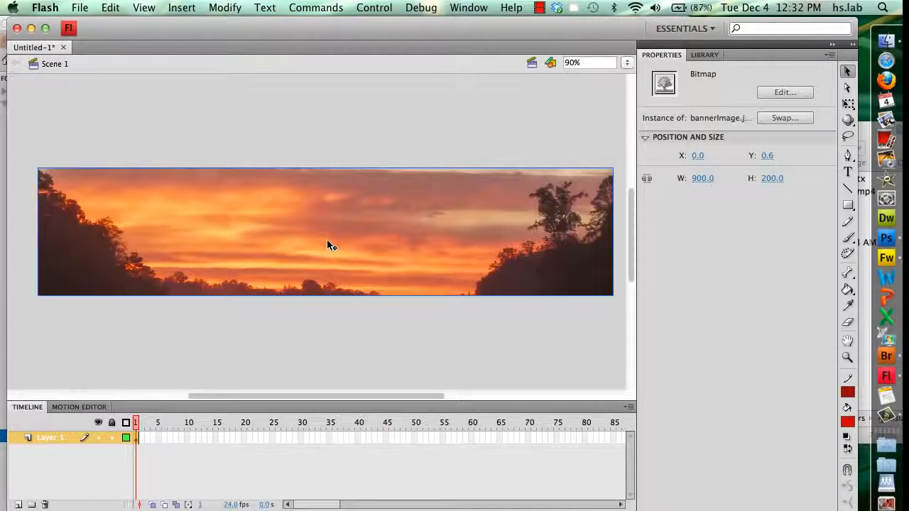
Convert the imported banner image to a Movie Clip symbol named background.
{"action": "left_click", "coordinate": [226, 9]}
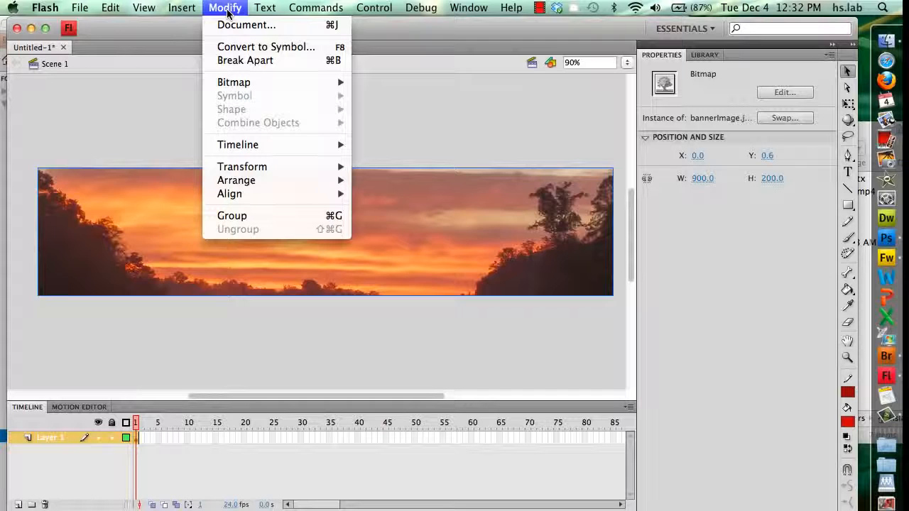
{"action": "left_click", "coordinate": [228, 47]}
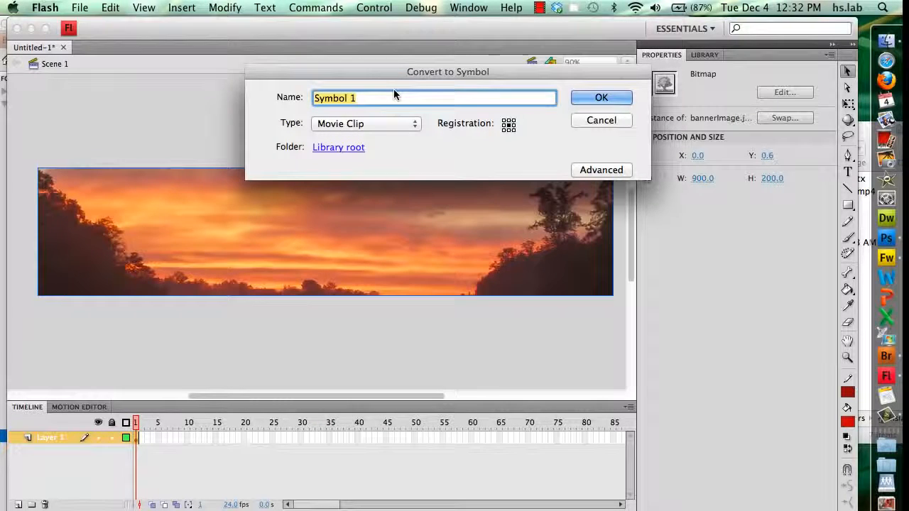
{"action": "type", "text": "b"}
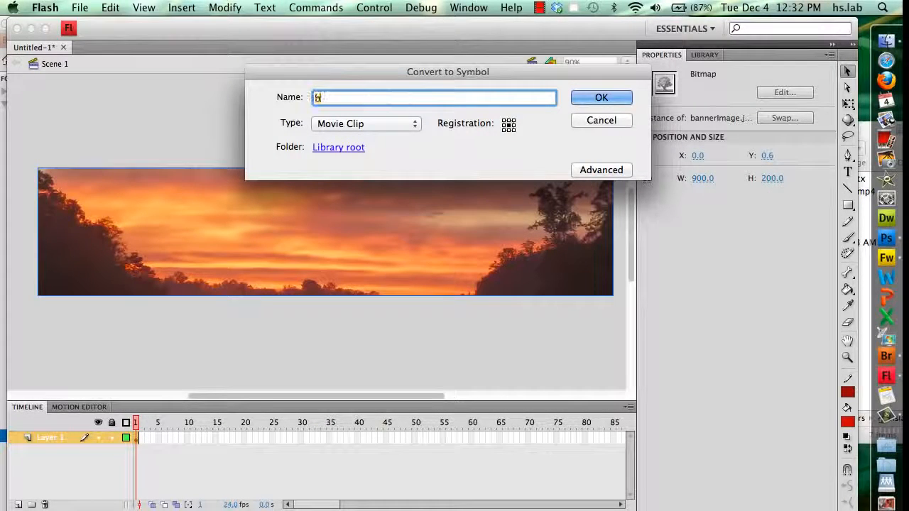
{"action": "type", "text": "ackgrou"}
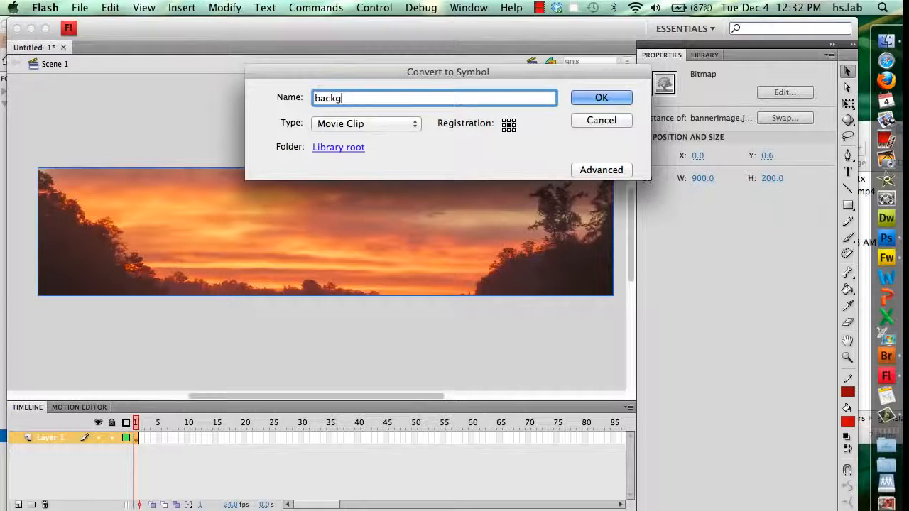
{"action": "type", "text": "nd"}
{"action": "left_click", "coordinate": [600, 97]}
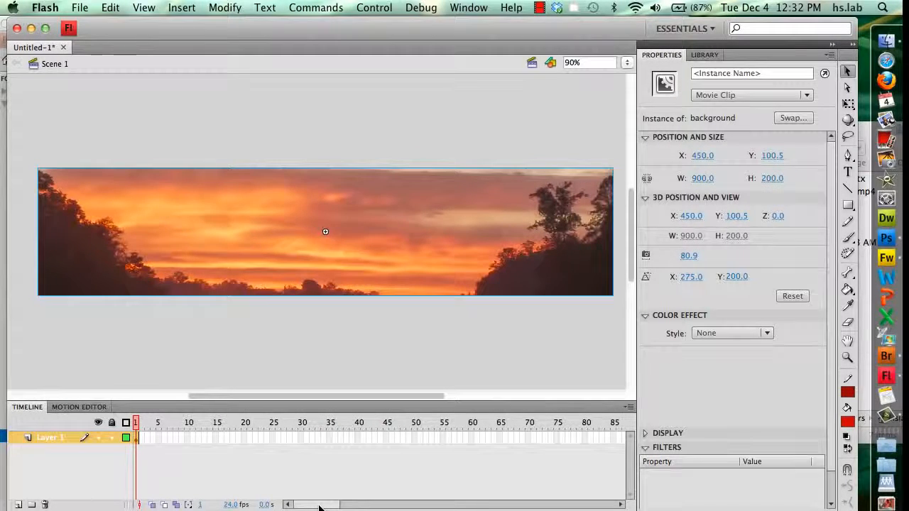
Extend Layer 1 by inserting a frame at frame 101.
{"action": "left_click_drag", "start_coordinate": [319, 507], "coordinate": [343, 507]}
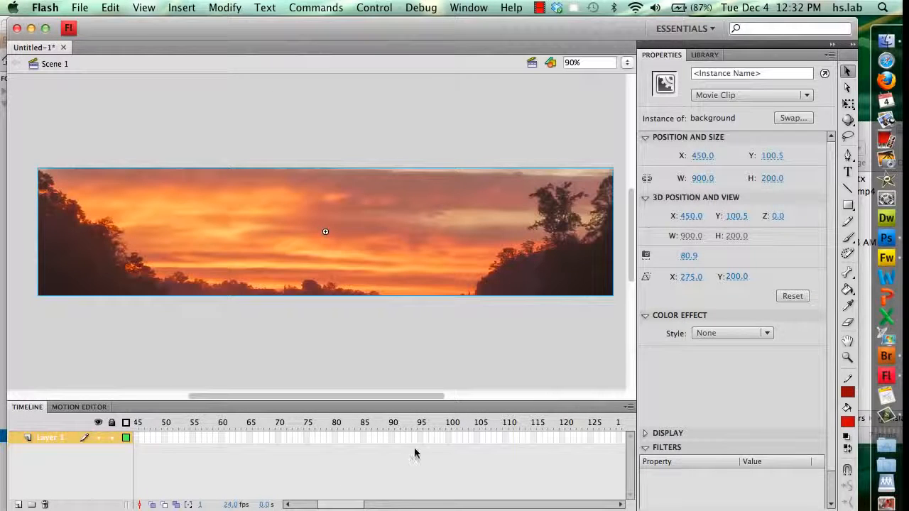
{"action": "left_click", "coordinate": [454, 443]}
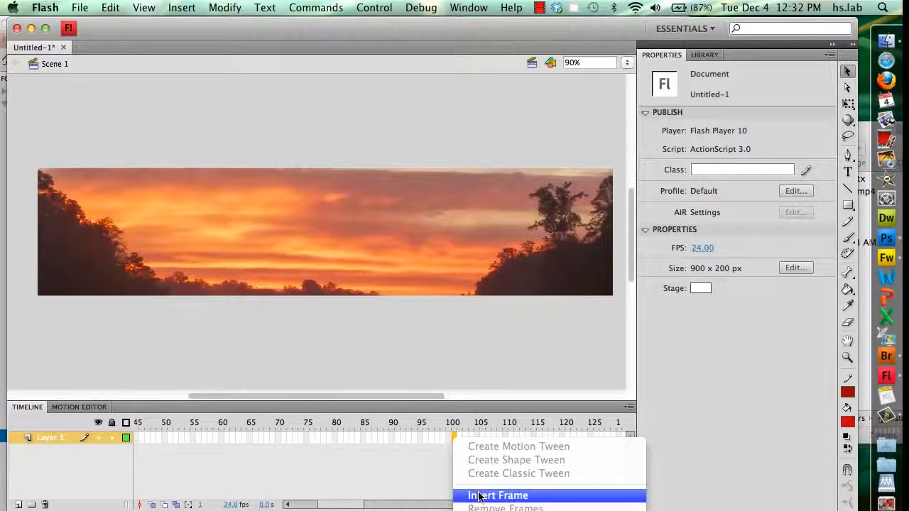
{"action": "left_click", "coordinate": [478, 496]}
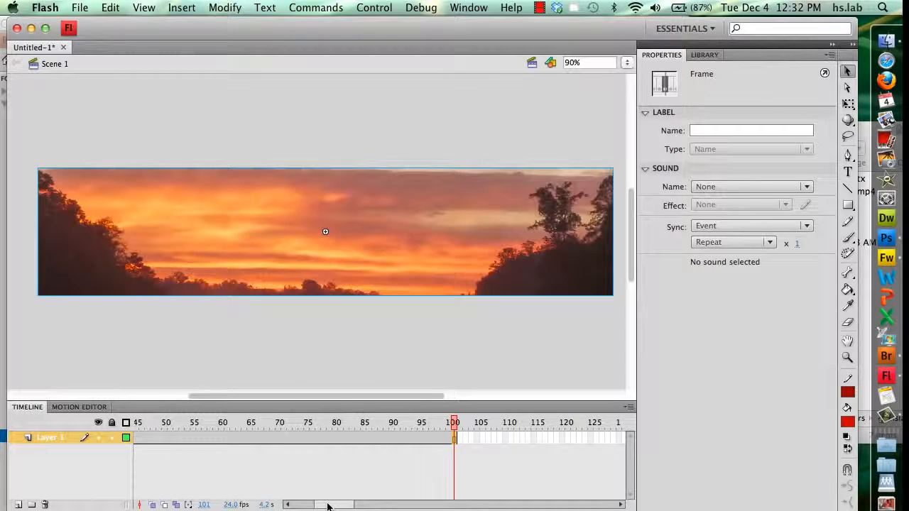
Create a motion tween on Layer 1's frame span for the background movie clip.
{"action": "left_click_drag", "start_coordinate": [327, 505], "coordinate": [294, 505]}
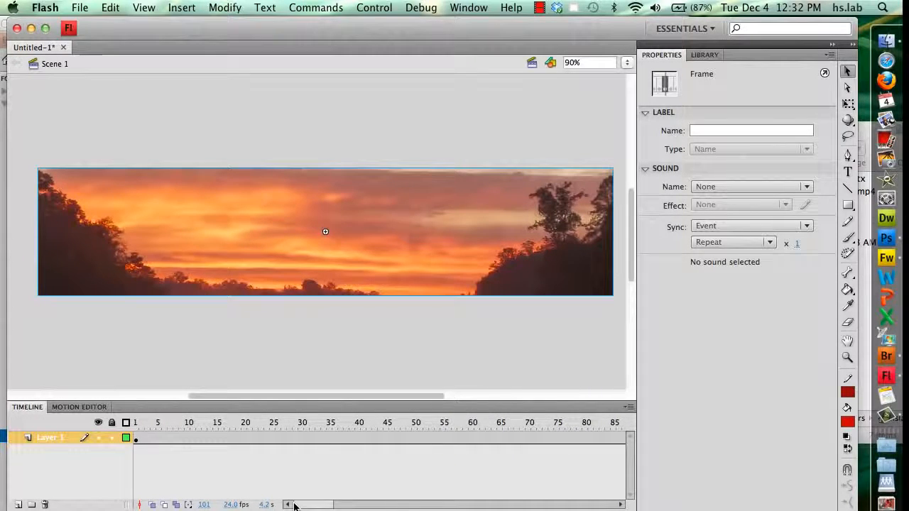
{"action": "left_click", "coordinate": [216, 438]}
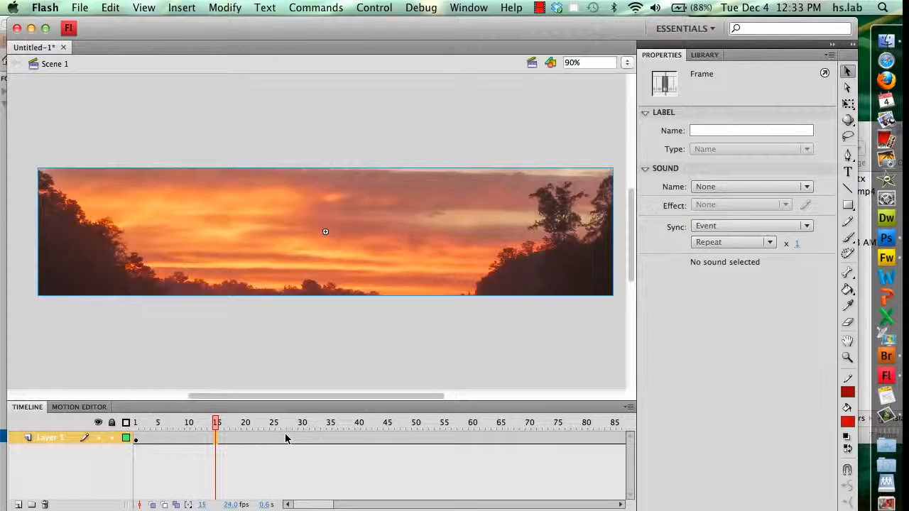
{"action": "right_click", "coordinate": [246, 438]}
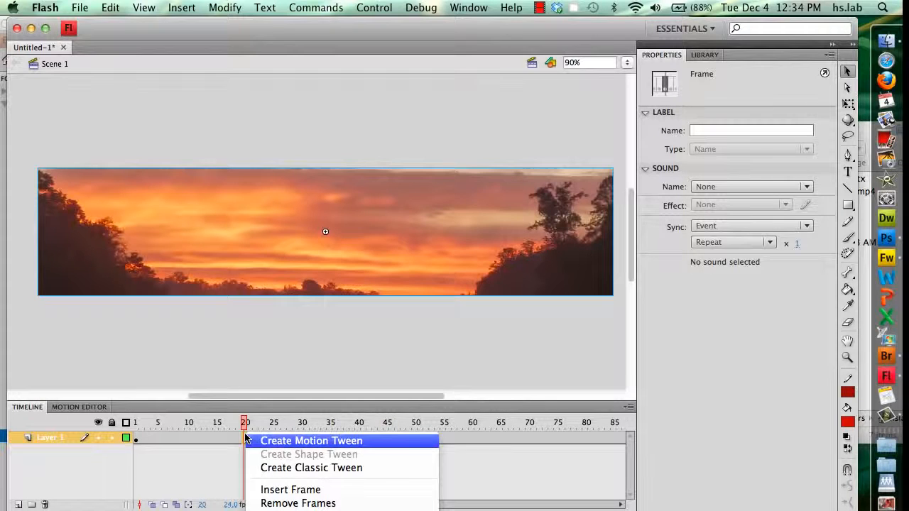
{"action": "left_click", "coordinate": [284, 441]}
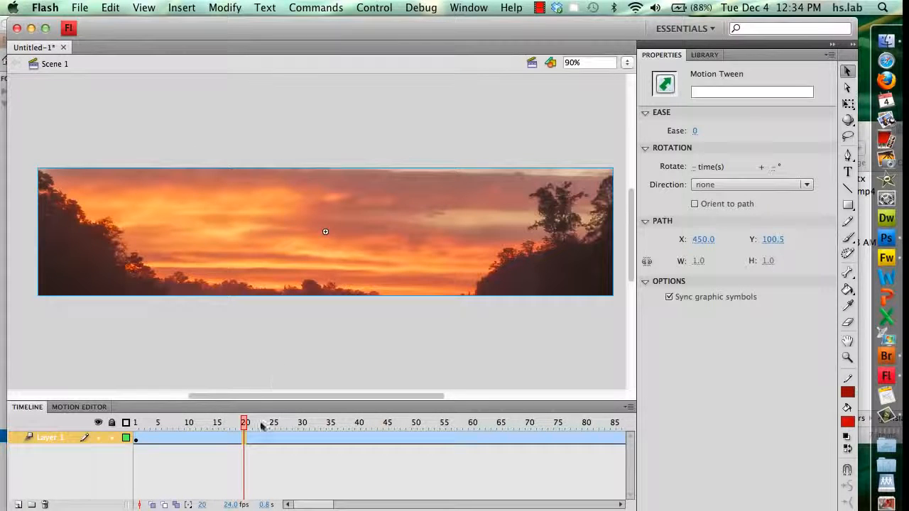
At frame 25, nudge the background clip slightly to Y 100.0 so a position keyframe is recorded.
{"action": "left_click", "coordinate": [273, 439]}
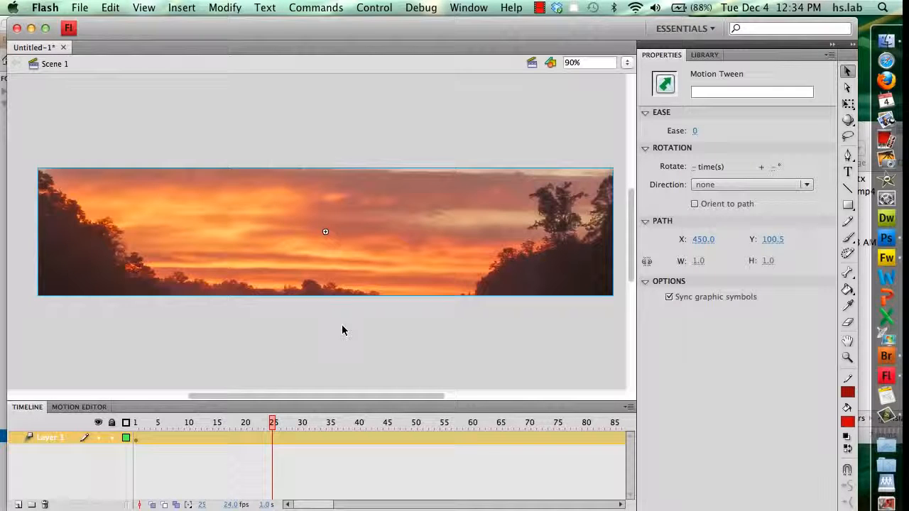
{"action": "left_click", "coordinate": [314, 263]}
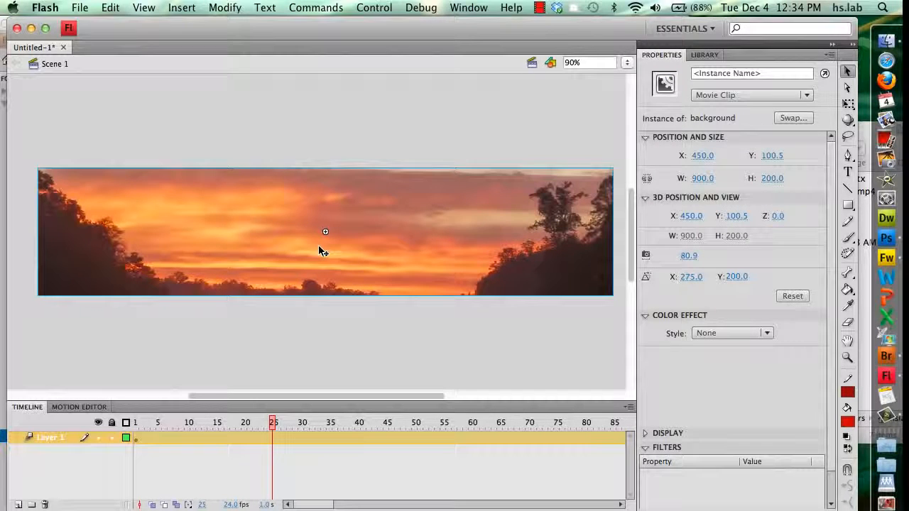
{"action": "left_click_drag", "start_coordinate": [321, 251], "coordinate": [320, 252]}
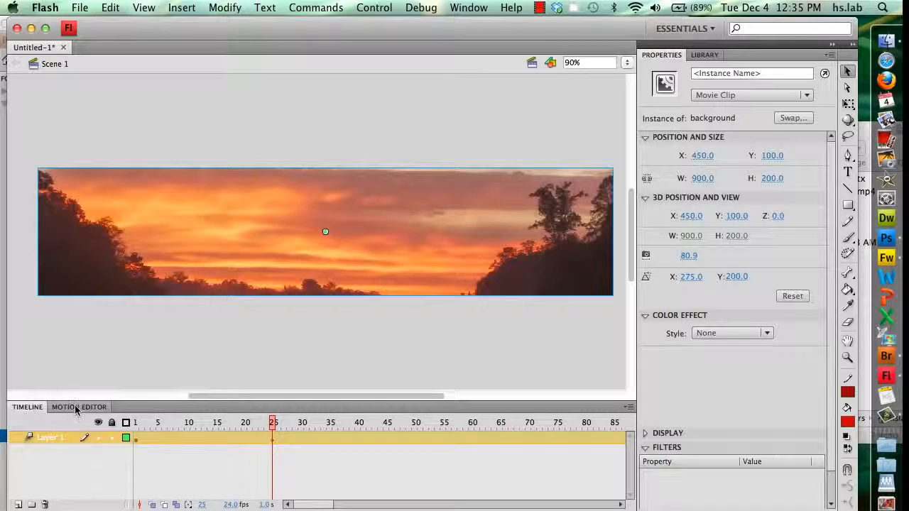
Show the tween in an enlarged Motion Editor and add an Alpha color effect to the background clip.
{"action": "left_click", "coordinate": [78, 407]}
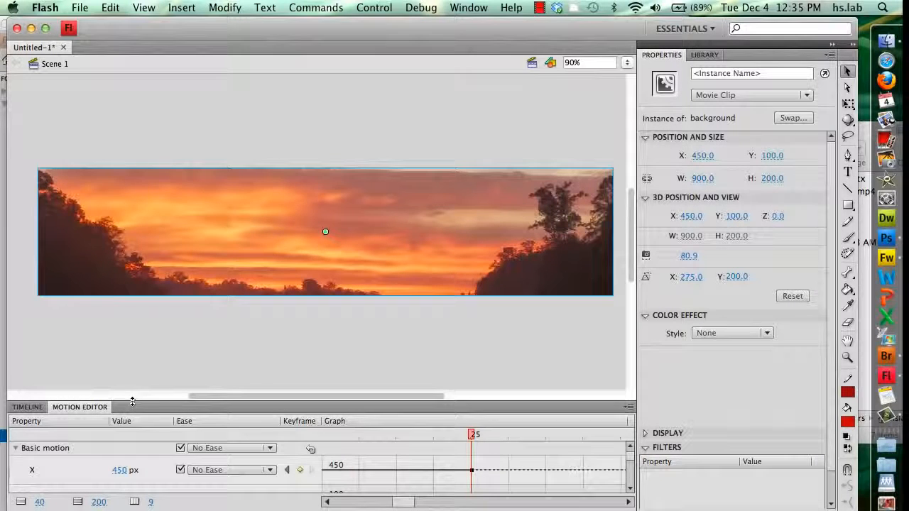
{"action": "left_click_drag", "start_coordinate": [132, 379], "coordinate": [142, 291]}
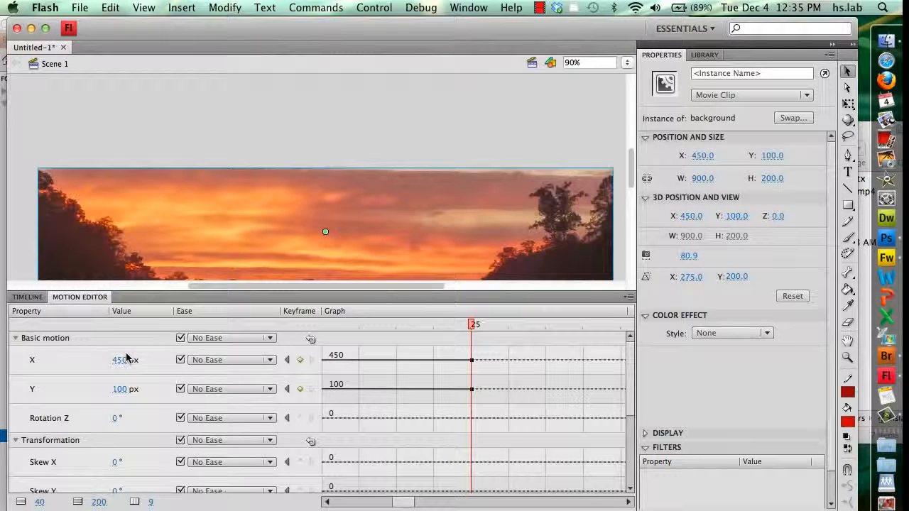
{"action": "scroll", "coordinate": [126, 355], "scroll_direction": "down", "scroll_amount": 5}
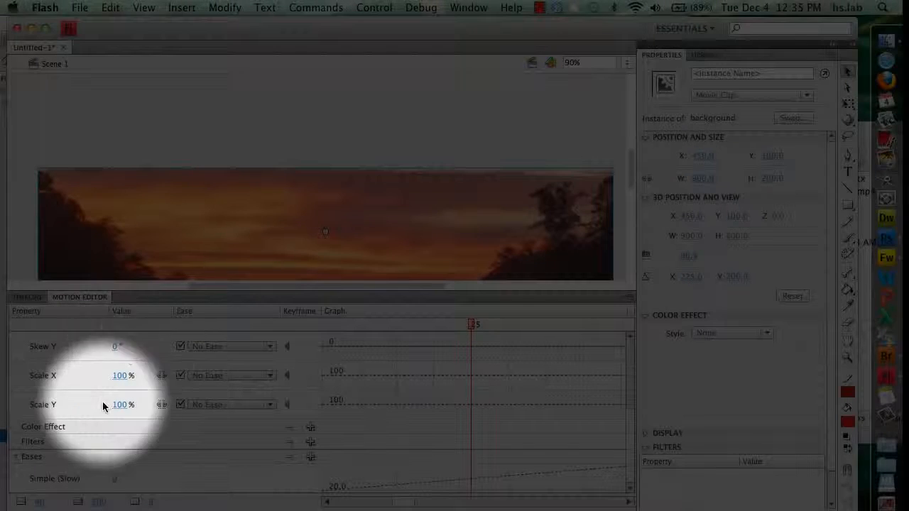
{"action": "left_click", "coordinate": [311, 426]}
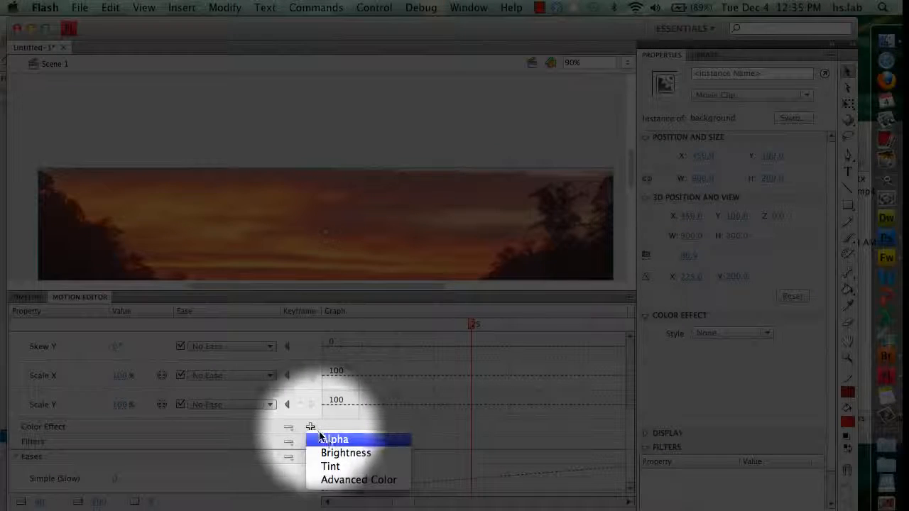
{"action": "left_click", "coordinate": [326, 440]}
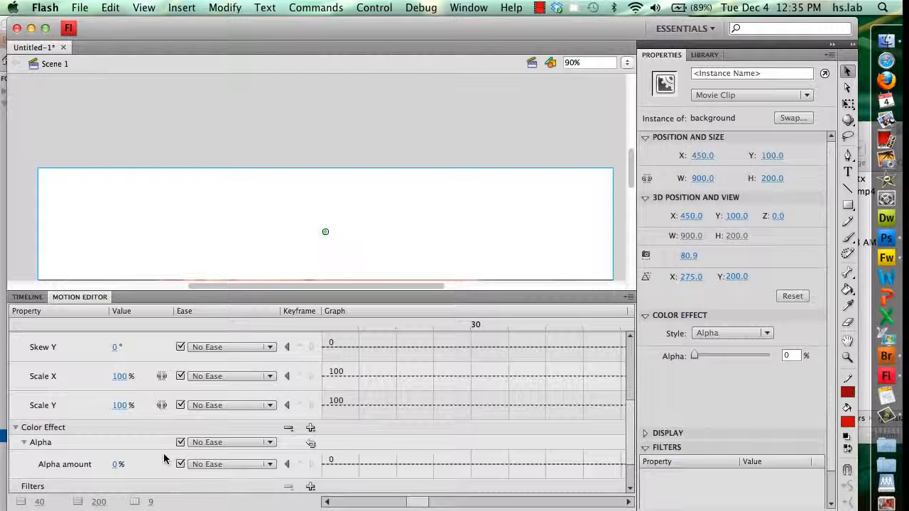
Add a keyframe for the Alpha amount at frame 25.
{"action": "left_click_drag", "start_coordinate": [417, 502], "coordinate": [406, 503]}
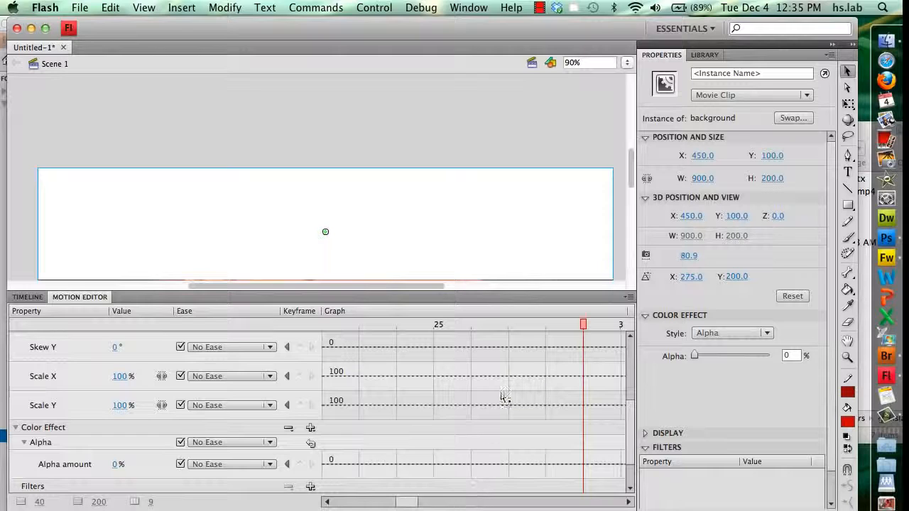
{"action": "left_click", "coordinate": [438, 325]}
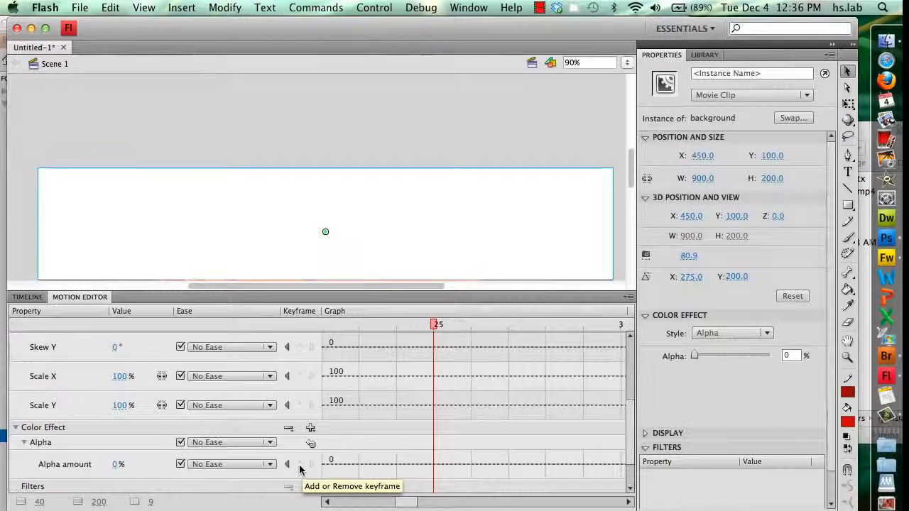
{"action": "left_click", "coordinate": [299, 466]}
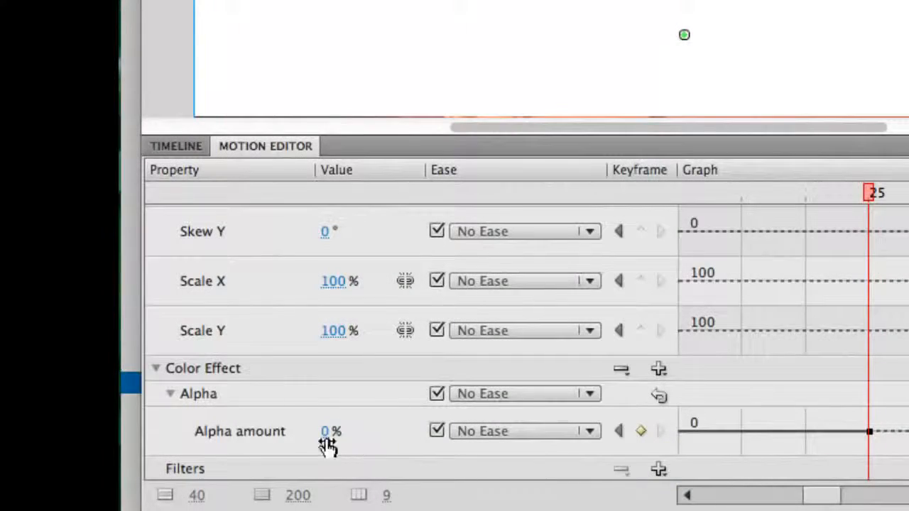
Set the background clip's Alpha amount to 100% at the frame 25 keyframe and test the movie.
{"action": "left_click", "coordinate": [329, 432]}
{"action": "type", "text": "89"}
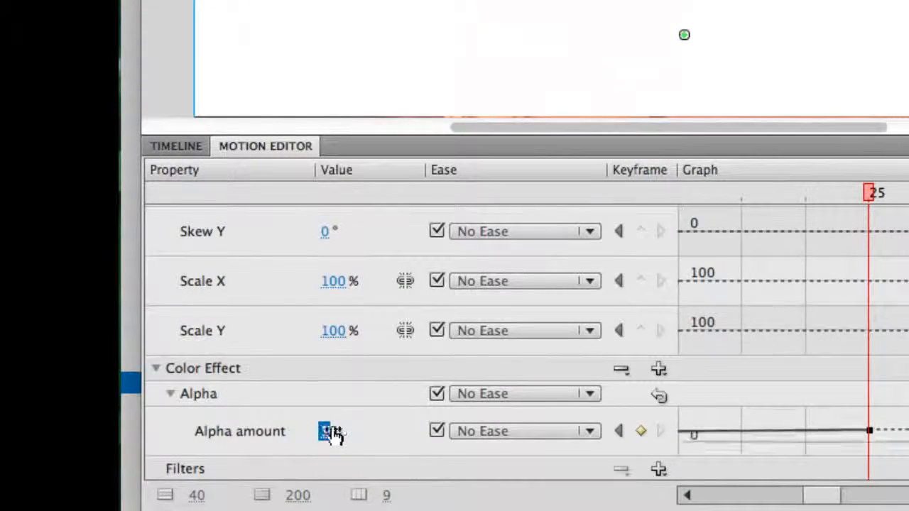
{"action": "key", "text": "Return"}
{"action": "type", "text": "100"}
{"action": "key", "text": "Return"}
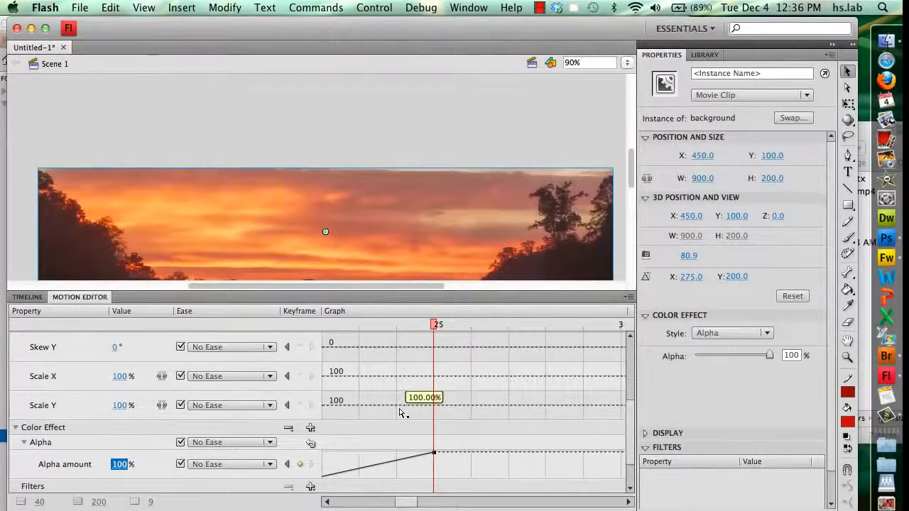
{"action": "key", "text": "super+Return"}
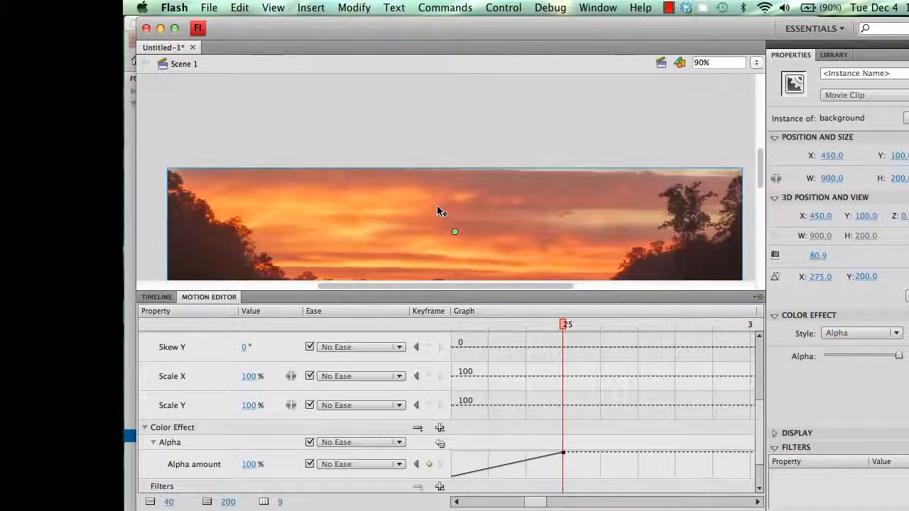
Save the document as banner.fla in the FlashBanner folder, in Flash CS4 Document format.
{"action": "left_click", "coordinate": [209, 9]}
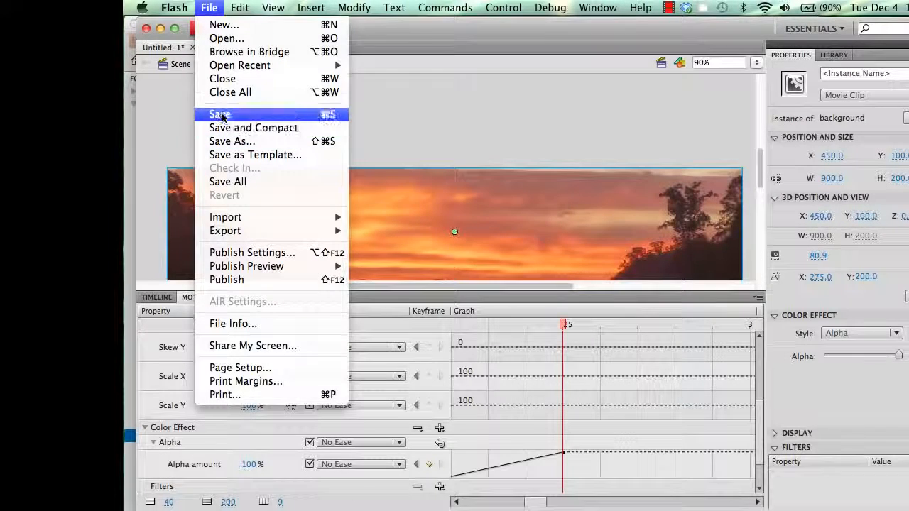
{"action": "left_click", "coordinate": [220, 115]}
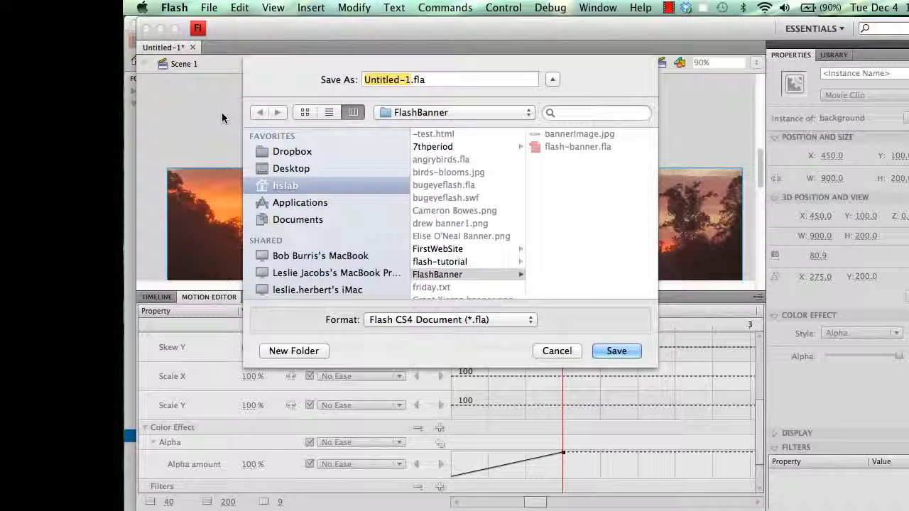
{"action": "type", "text": "banner"}
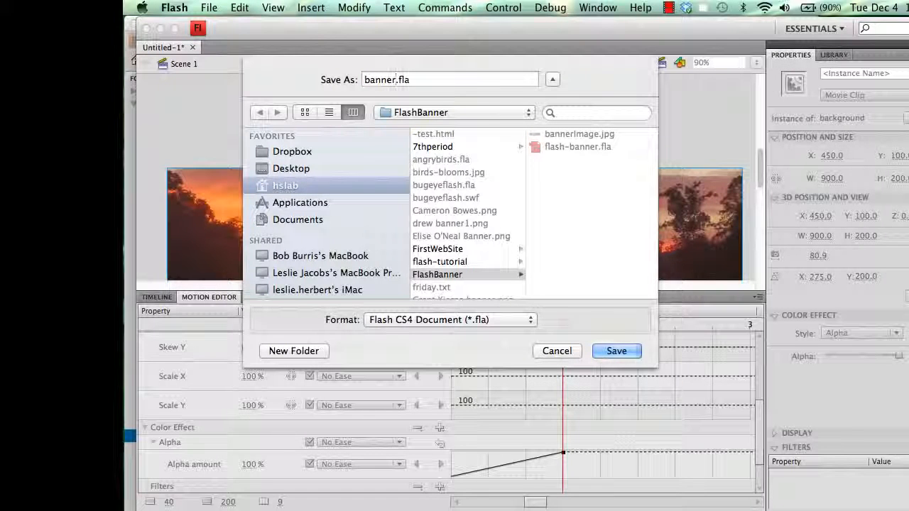
{"action": "key", "text": "Return"}
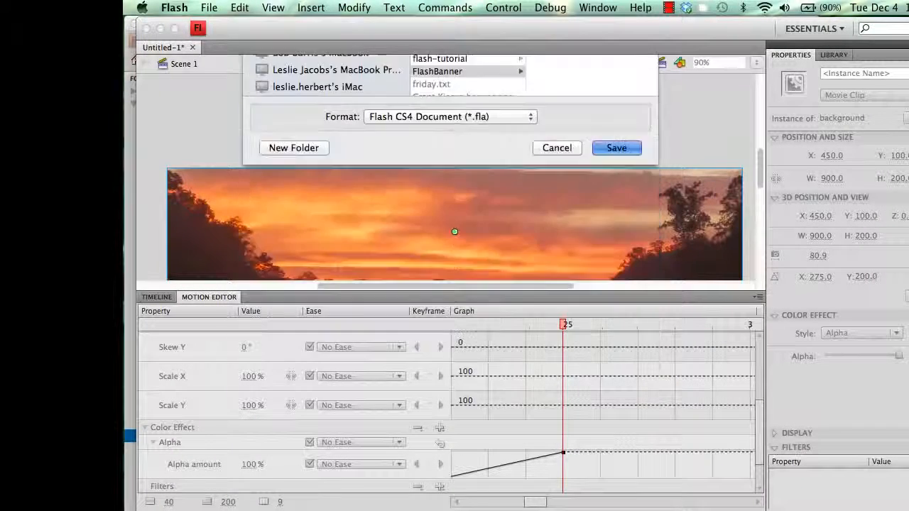